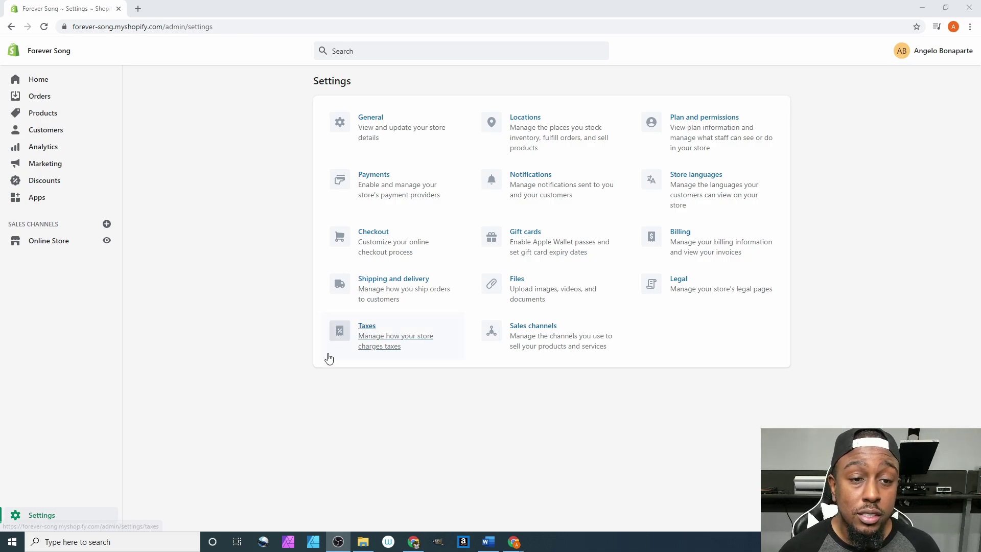
Open the checkout settings and set customer accounts to optional.
click(376, 241)
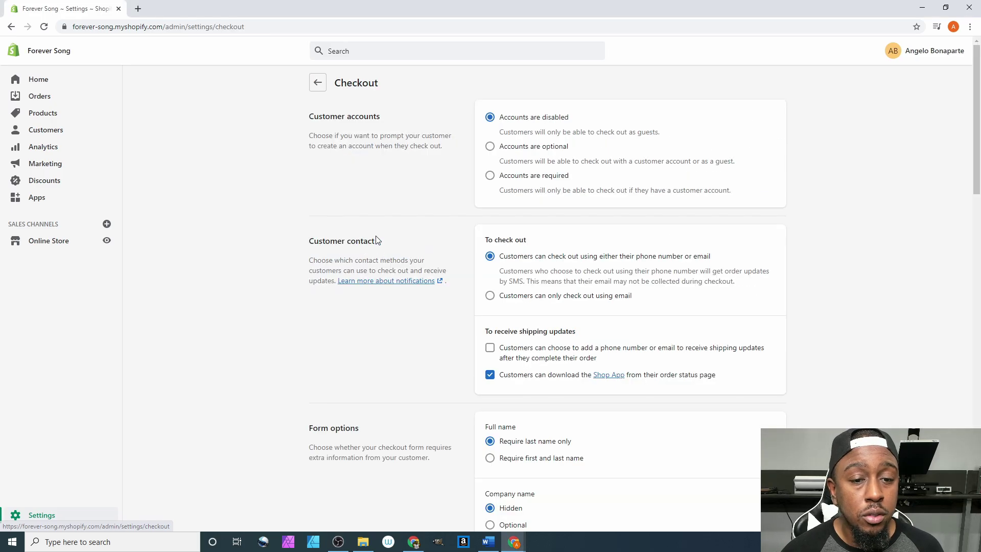
click(508, 154)
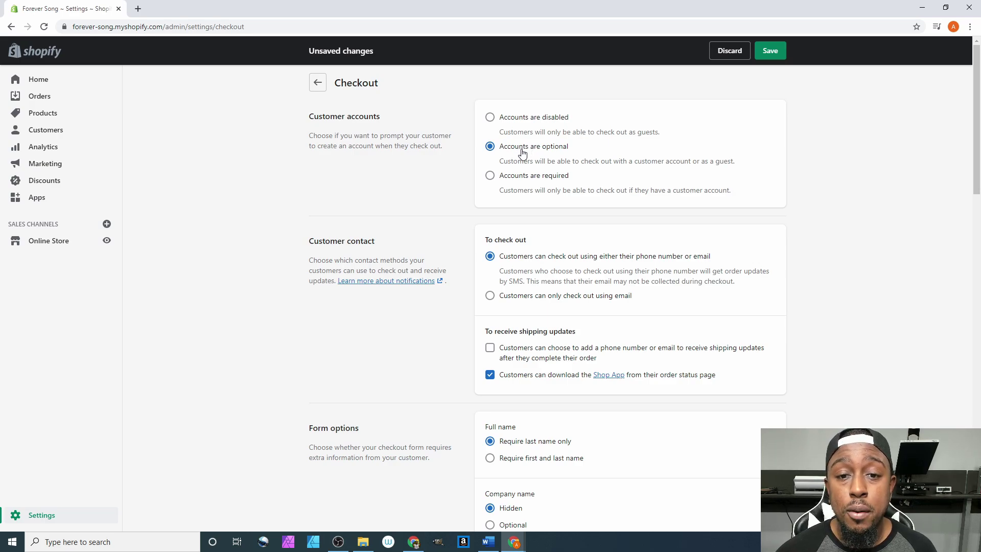
Restrict checkout contact to email only and let customers add contact details for shipping updates.
scroll(574, 148, down, 1)
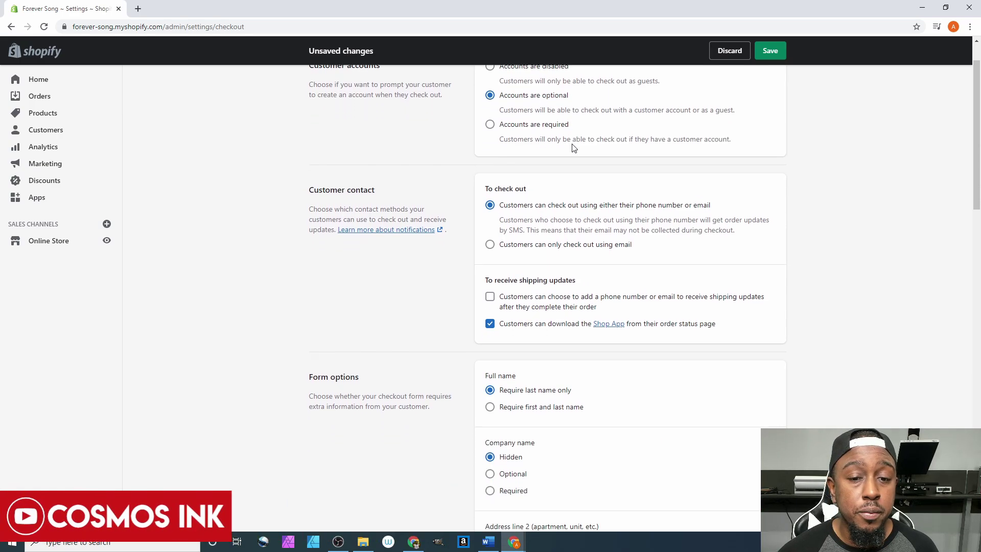
scroll(574, 147, down, 1)
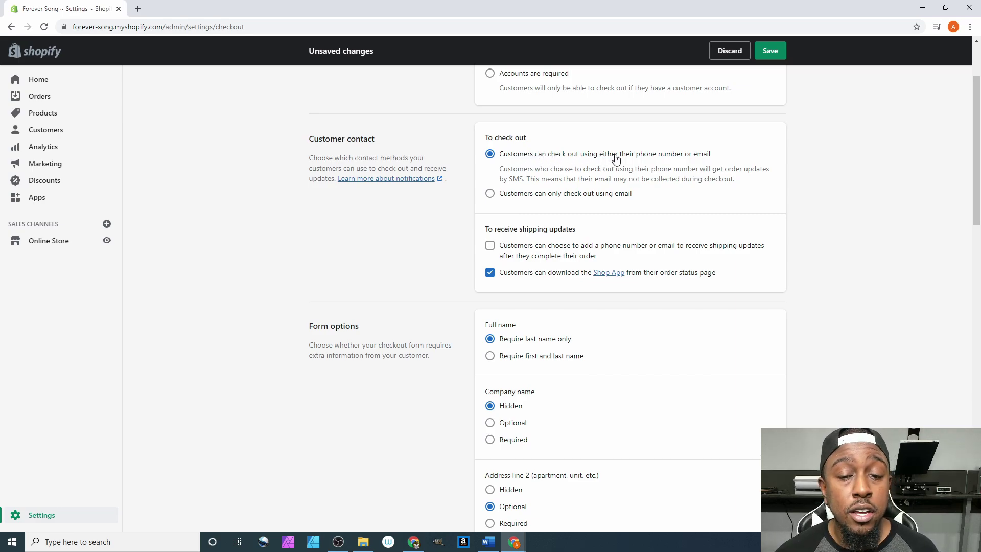
click(542, 195)
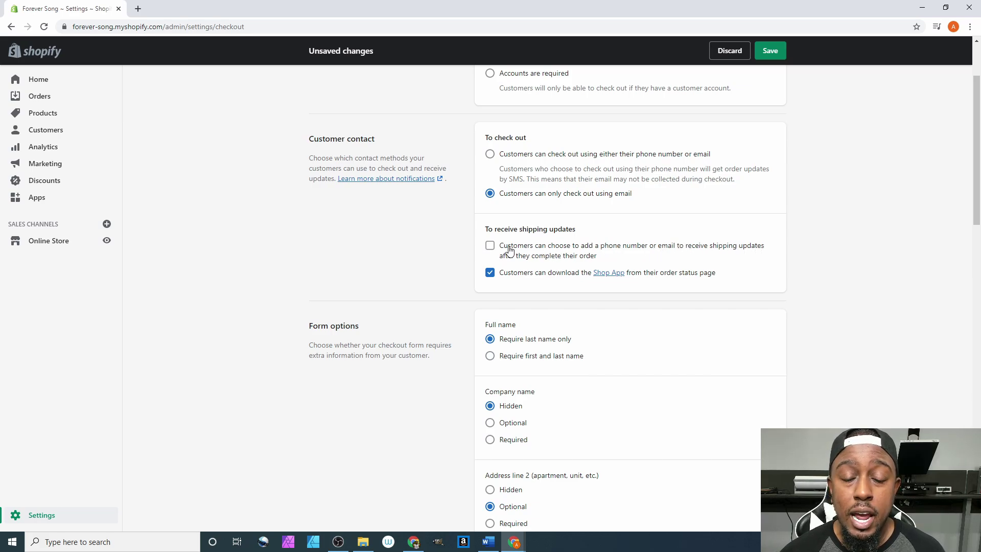
click(491, 247)
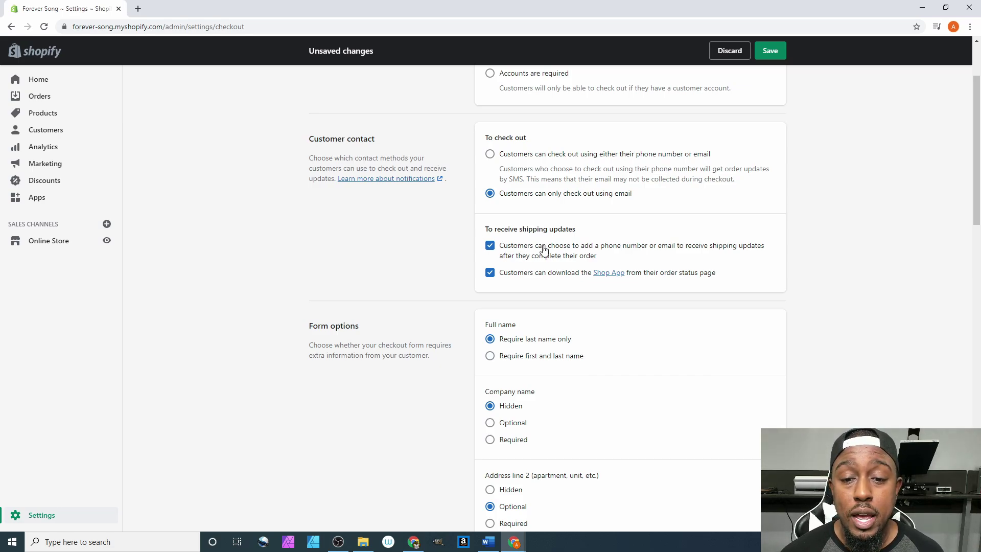
Require first and last name, and make company name and shipping address phone optional.
scroll(439, 259, down, 2)
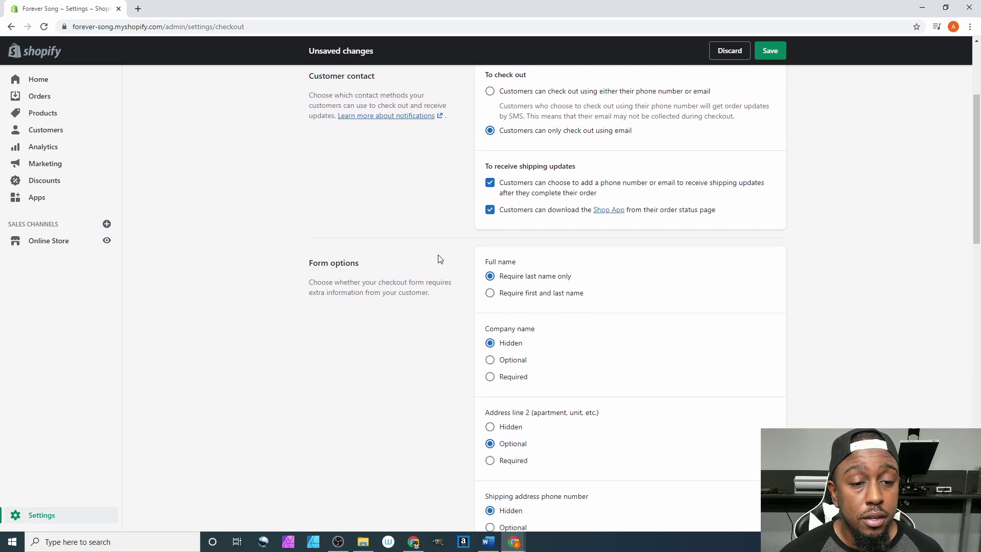
scroll(439, 259, down, 1)
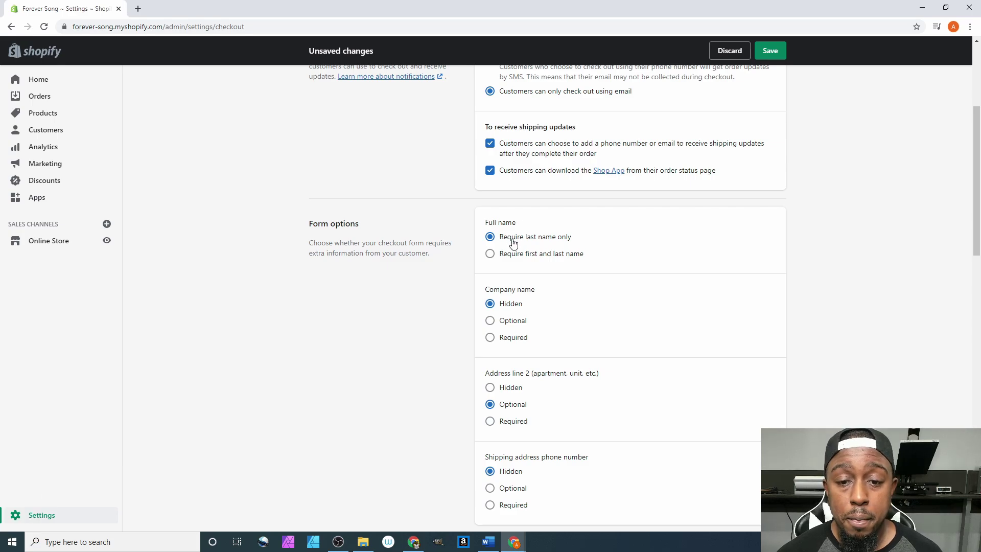
click(506, 256)
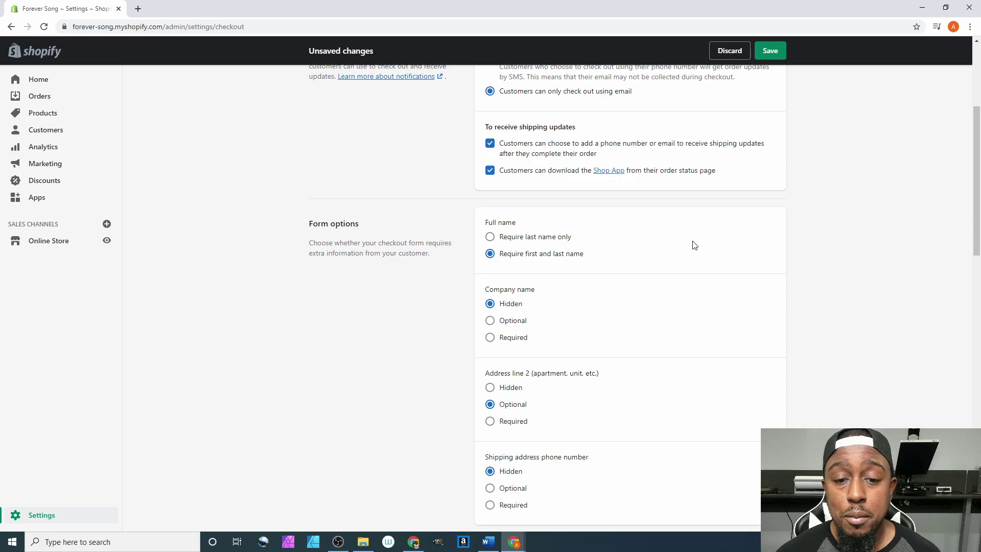
scroll(705, 242, down, 2)
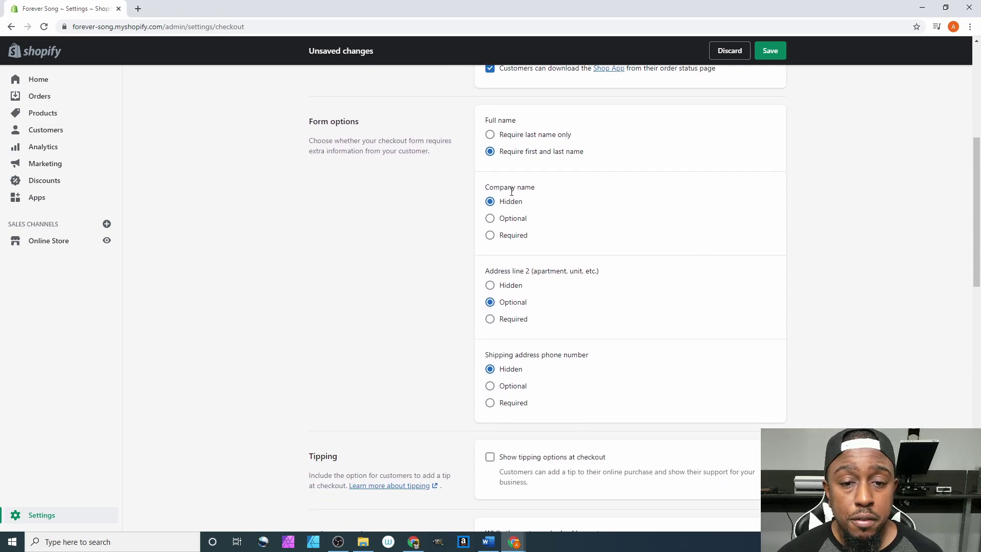
click(524, 226)
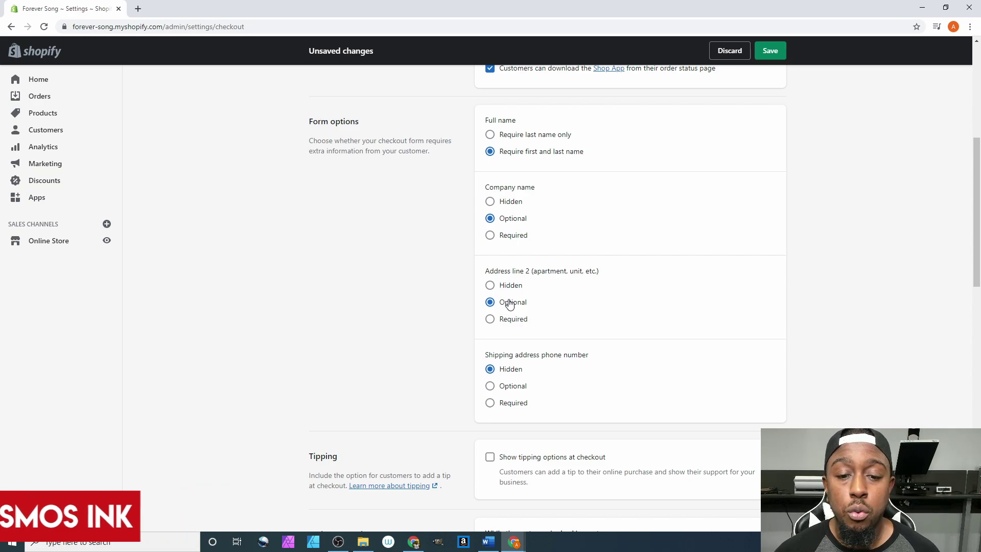
scroll(509, 303, down, 2)
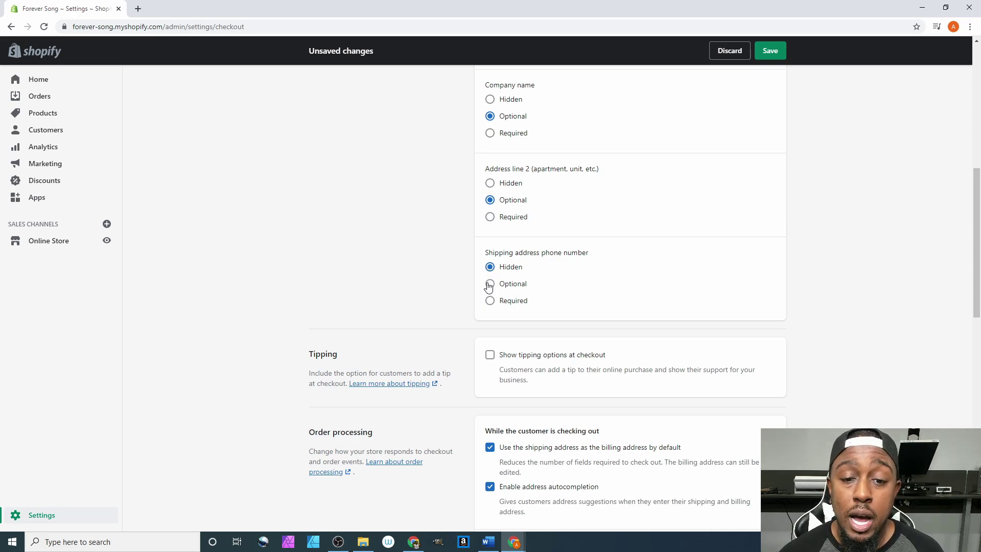
click(490, 284)
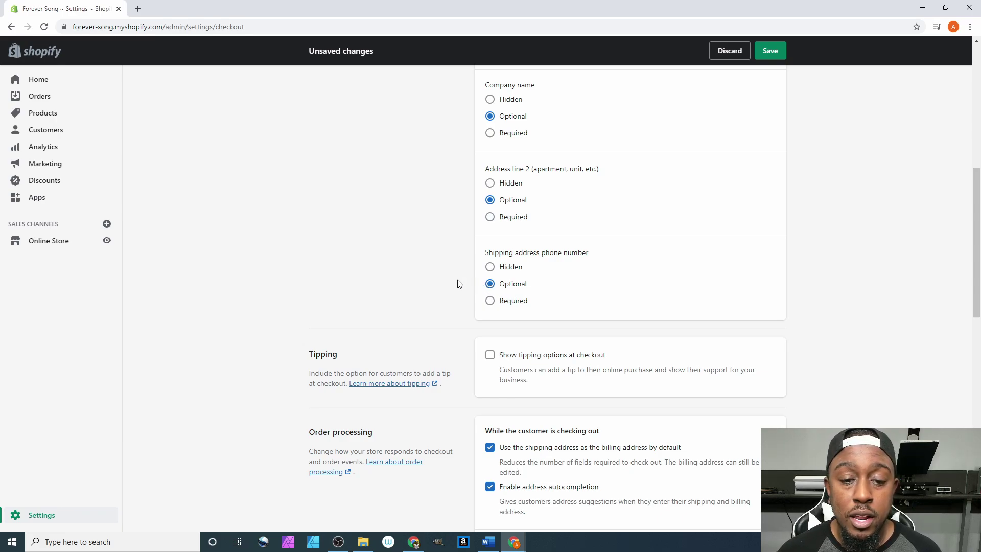
Offer tipping at checkout and confirm the 5%, 10% and 15% tip options.
scroll(458, 284, down, 2)
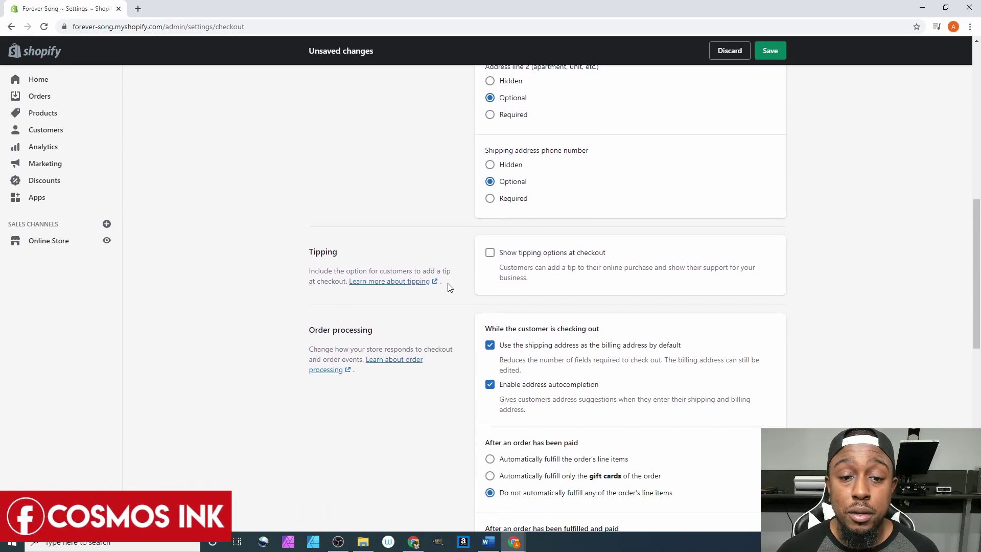
scroll(448, 289, down, 1)
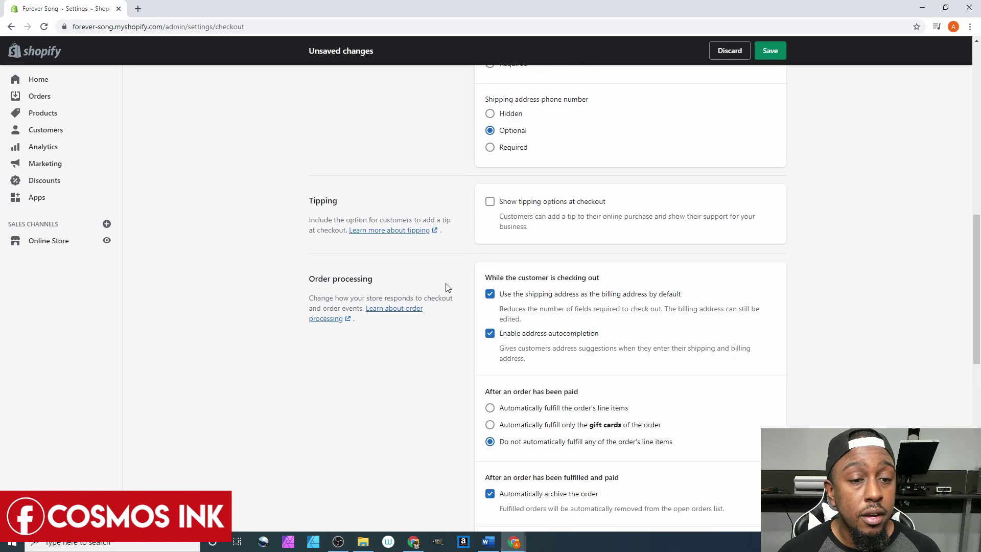
click(510, 205)
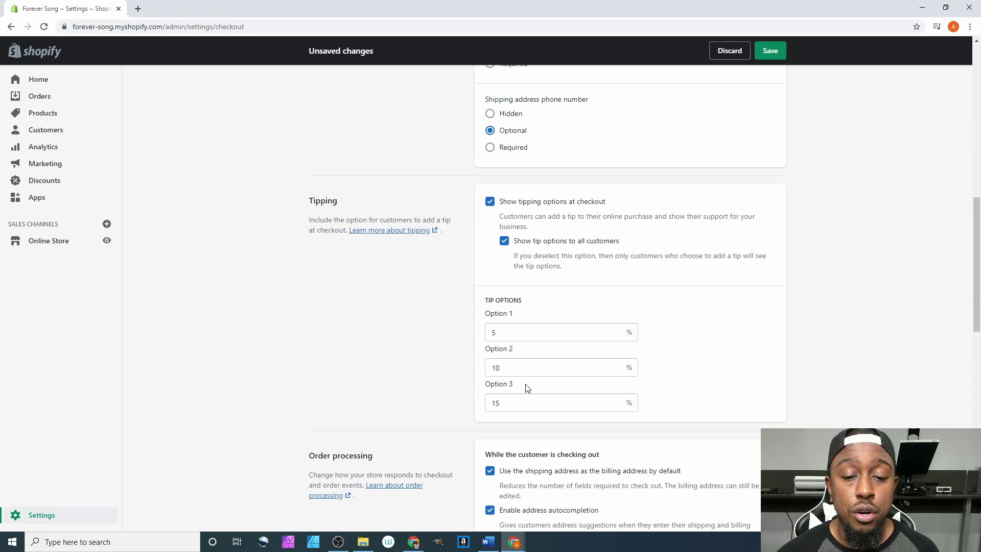
click(519, 329)
click(483, 383)
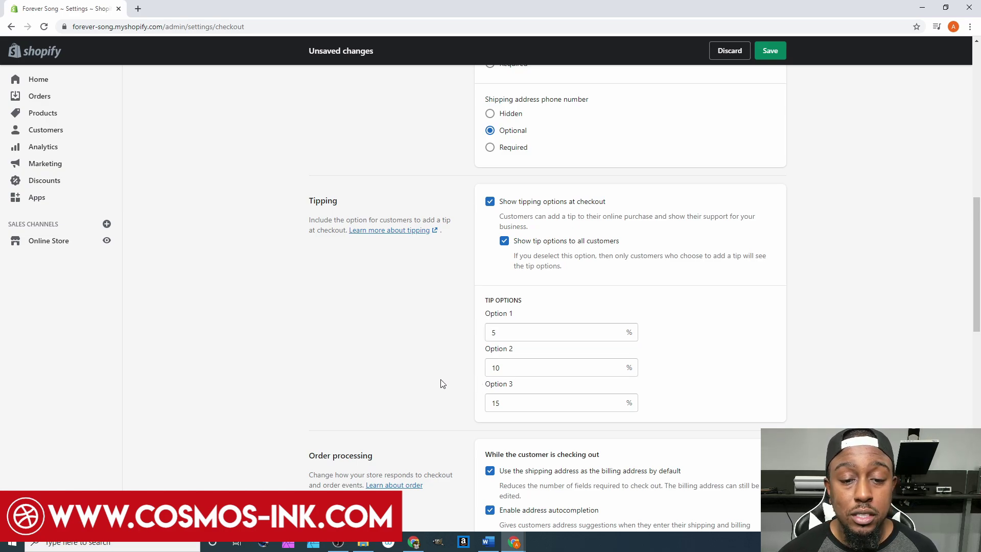
scroll(442, 383, down, 1)
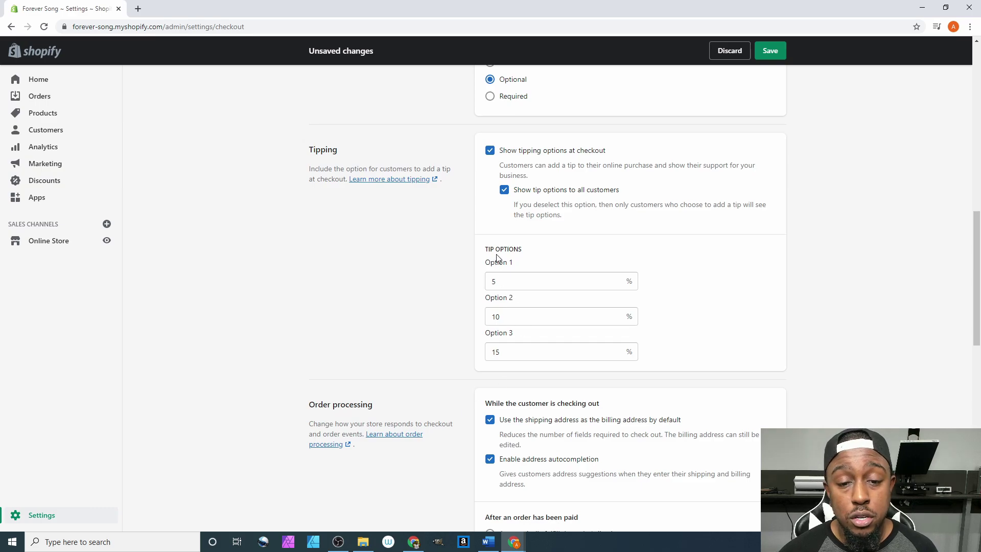
scroll(400, 354, down, 4)
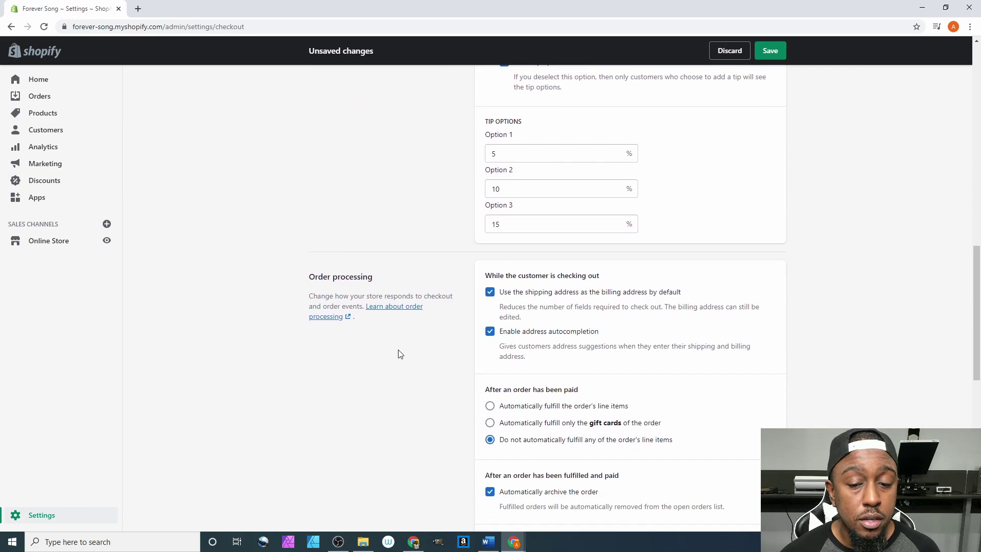
scroll(400, 354, down, 1)
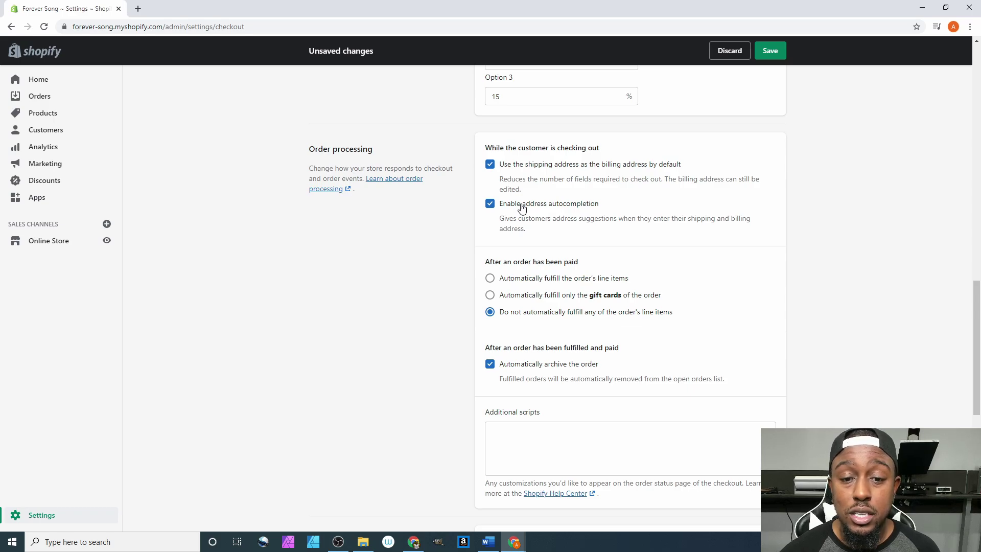
scroll(521, 209, down, 1)
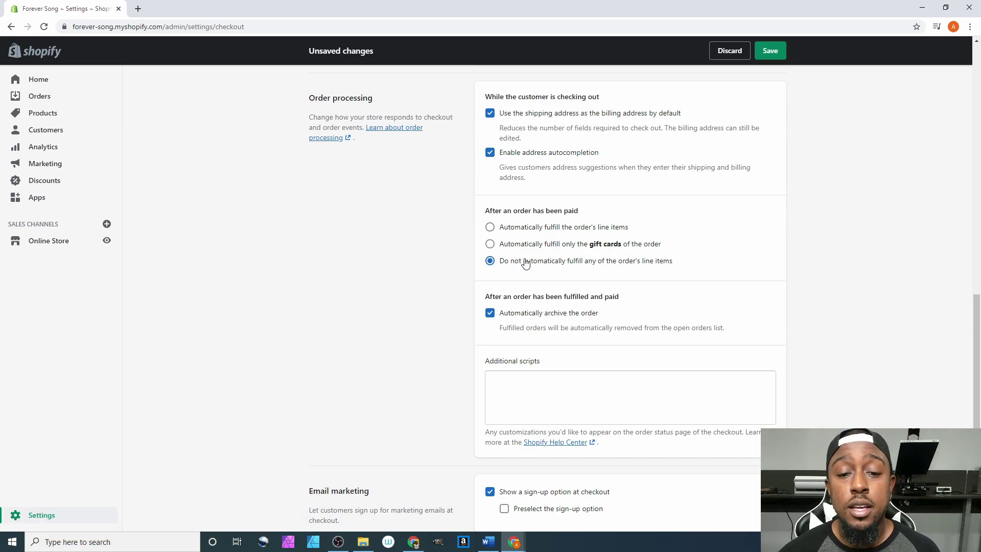
scroll(437, 259, down, 2)
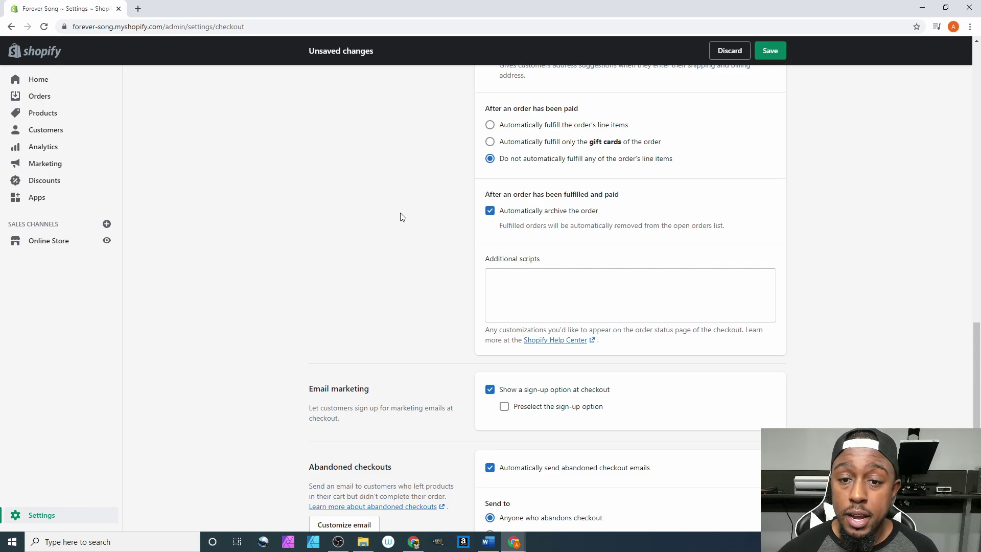
scroll(400, 216, down, 1)
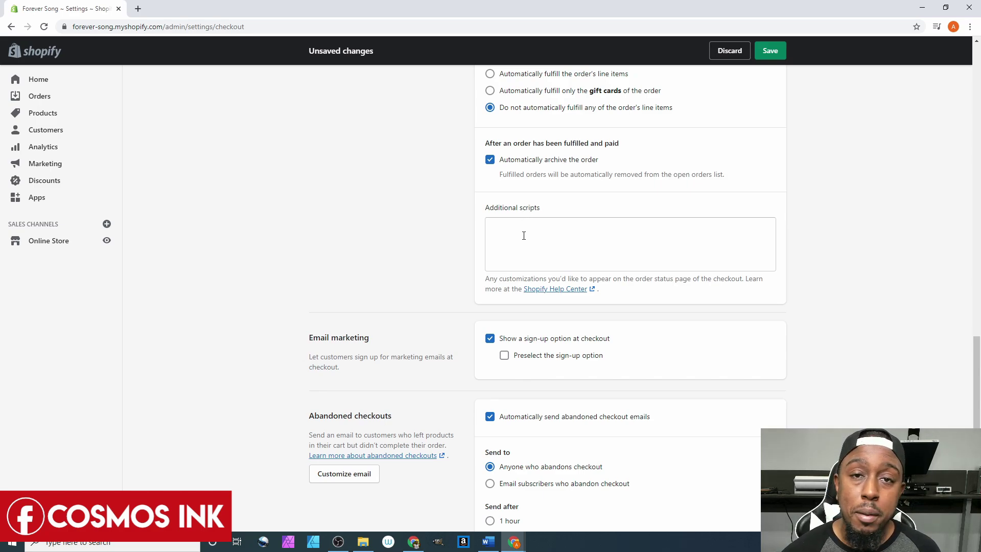
Scroll down to the Email marketing sign-up option in the checkout settings.
scroll(386, 220, down, 3)
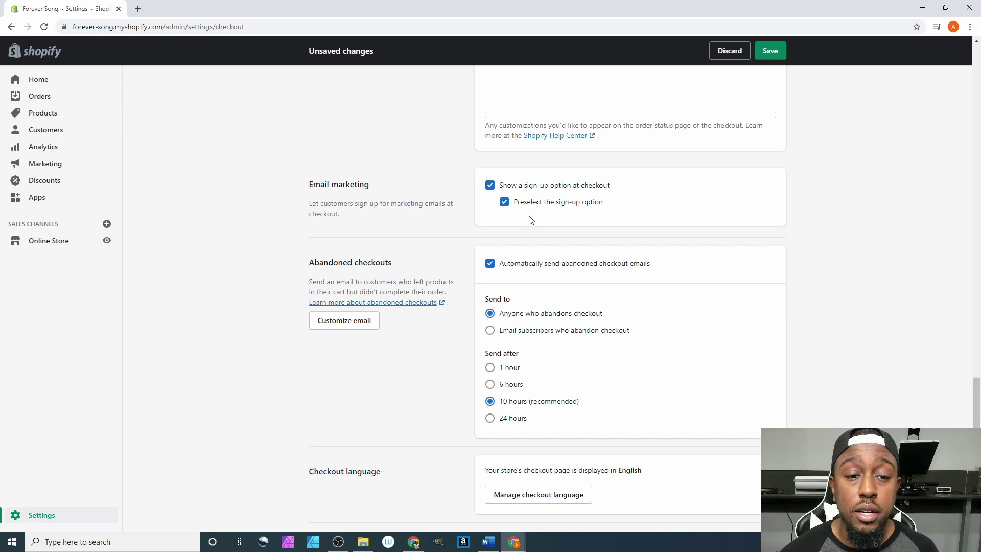
scroll(531, 219, down, 1)
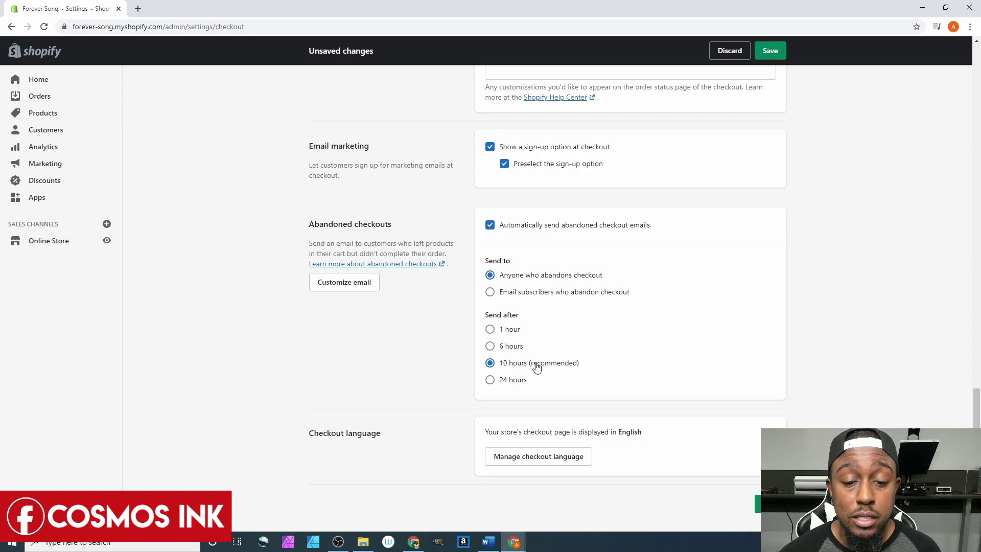
scroll(741, 362, up, 7)
Save all the checkout settings changes with Ctrl+S.
scroll(742, 364, up, 15)
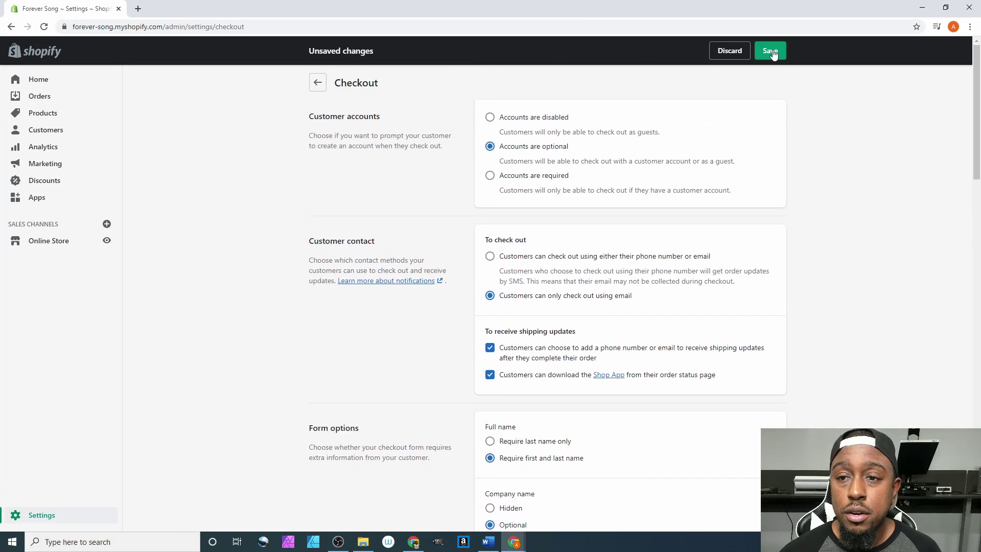
scroll(781, 148, down, 15)
scroll(800, 196, down, 8)
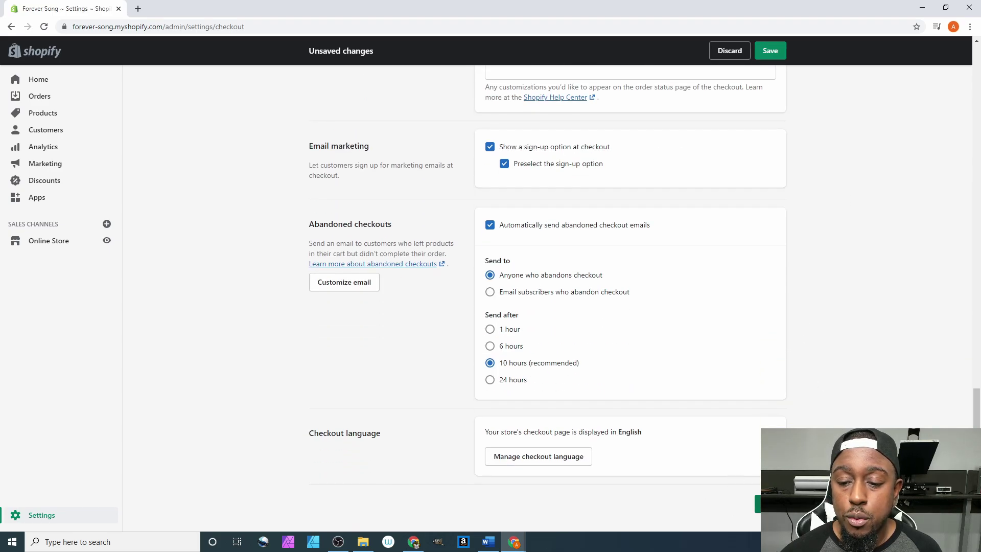
key(ctrl+s)
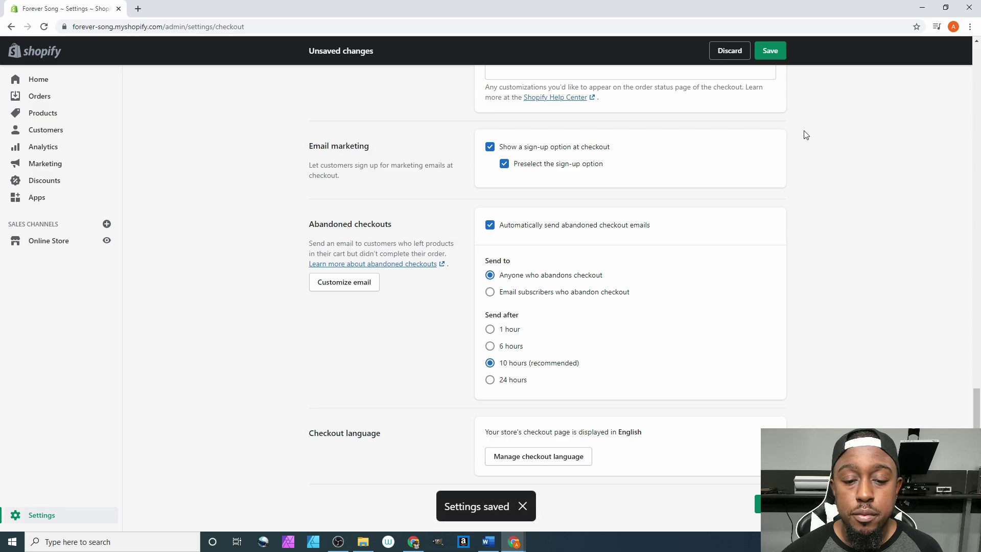
scroll(806, 134, up, 6)
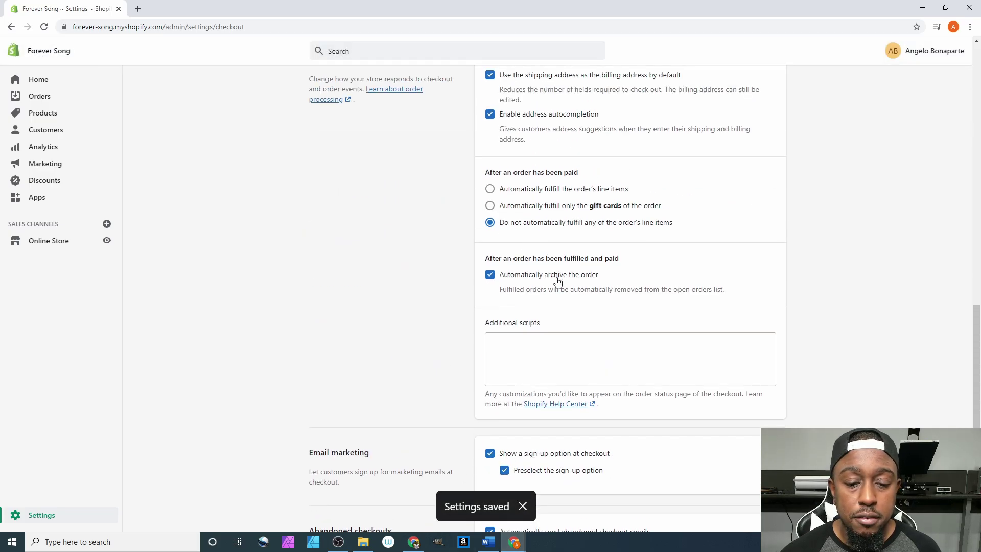
scroll(562, 278, up, 15)
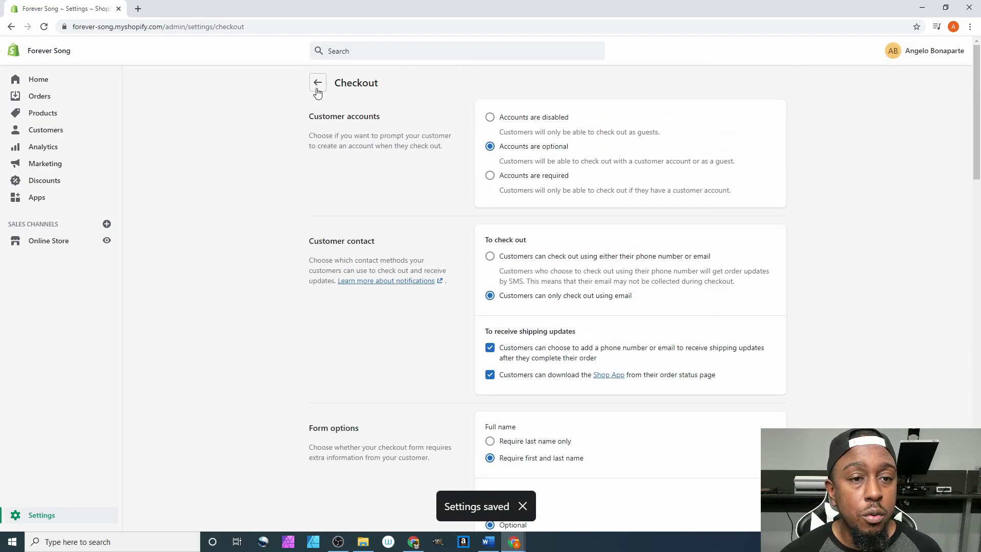
click(318, 85)
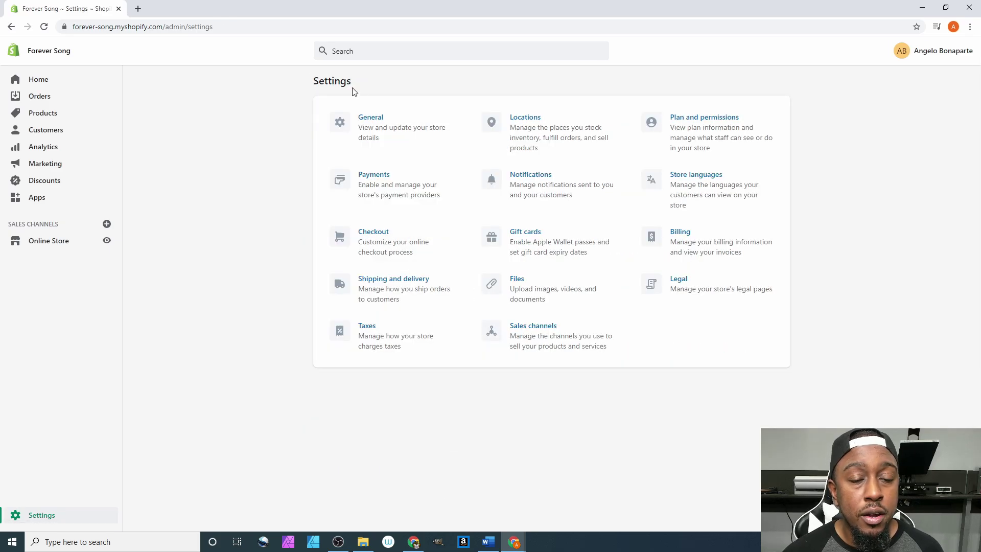